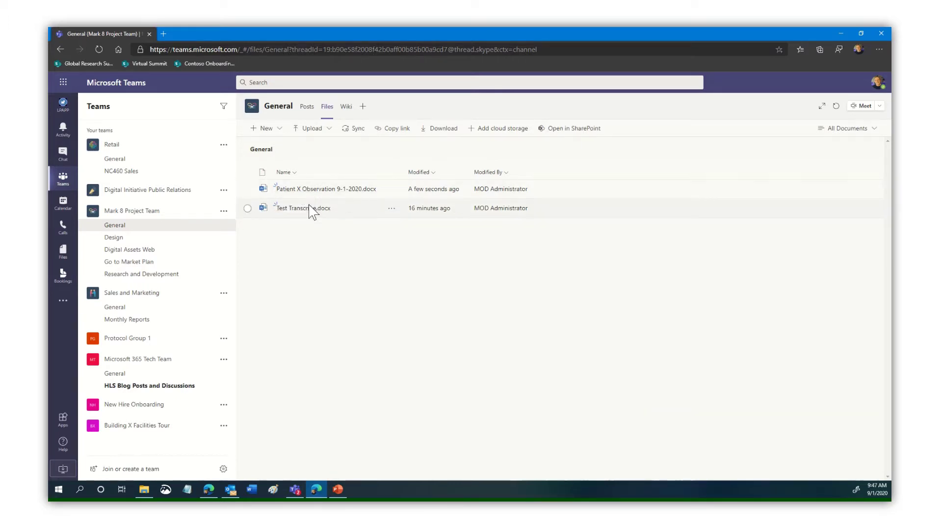
Open Test Transcribe.docx to view its example transcript and return to the General channel's files.
{"action": "left_click", "coordinate": [311, 212]}
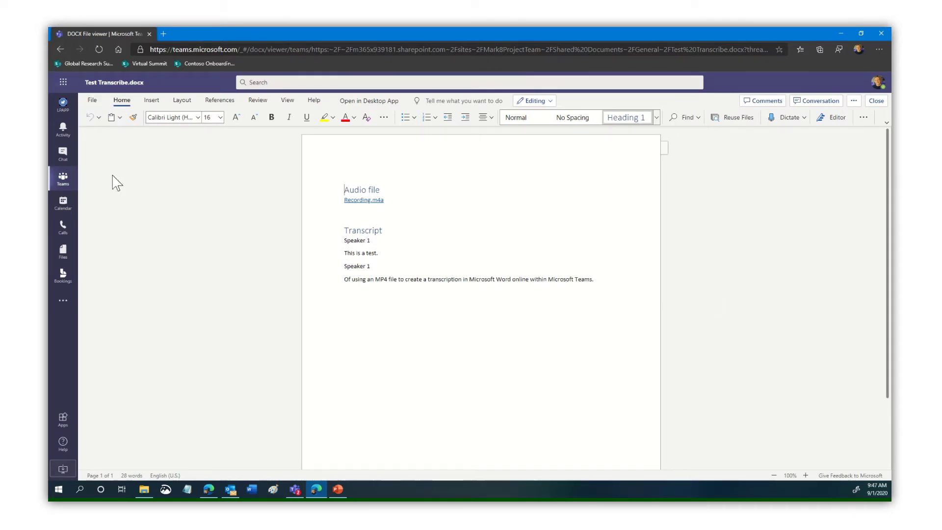
{"action": "left_click", "coordinate": [58, 48]}
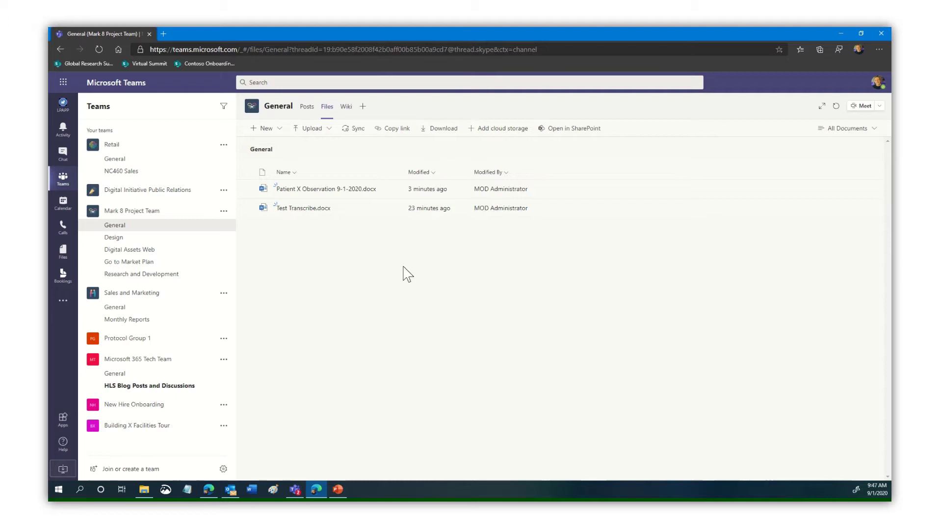
Create a Word document named Patient X Demo in the General channel's files.
{"action": "left_click", "coordinate": [279, 129]}
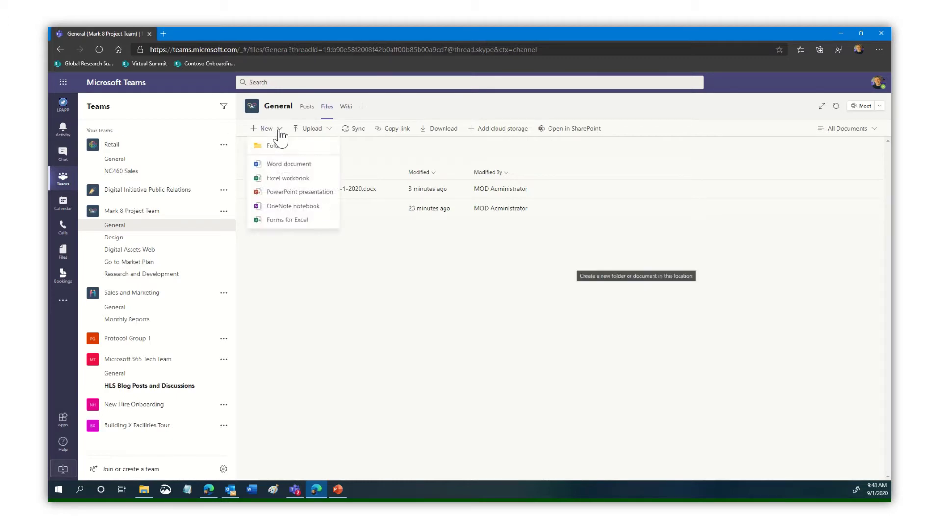
{"action": "left_click", "coordinate": [297, 167]}
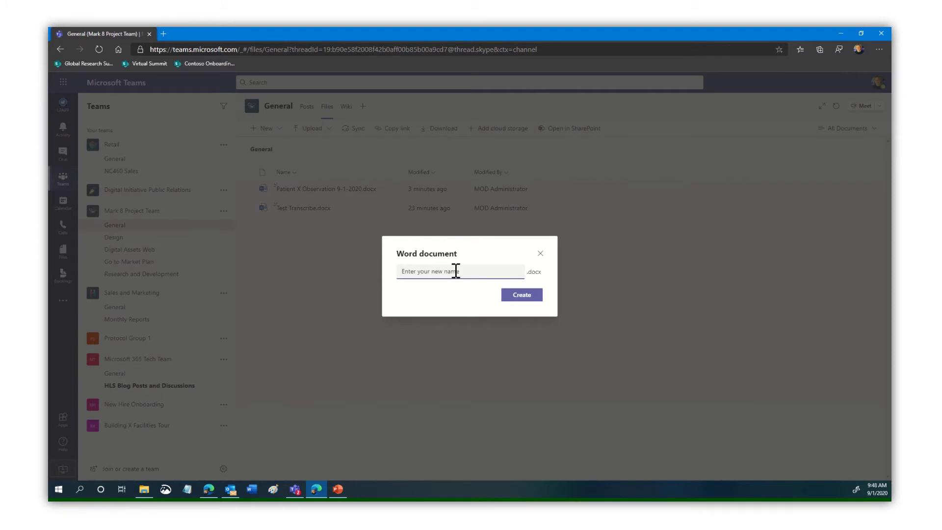
{"action": "type", "text": "Patient X Demo"}
{"action": "left_click", "coordinate": [528, 299]}
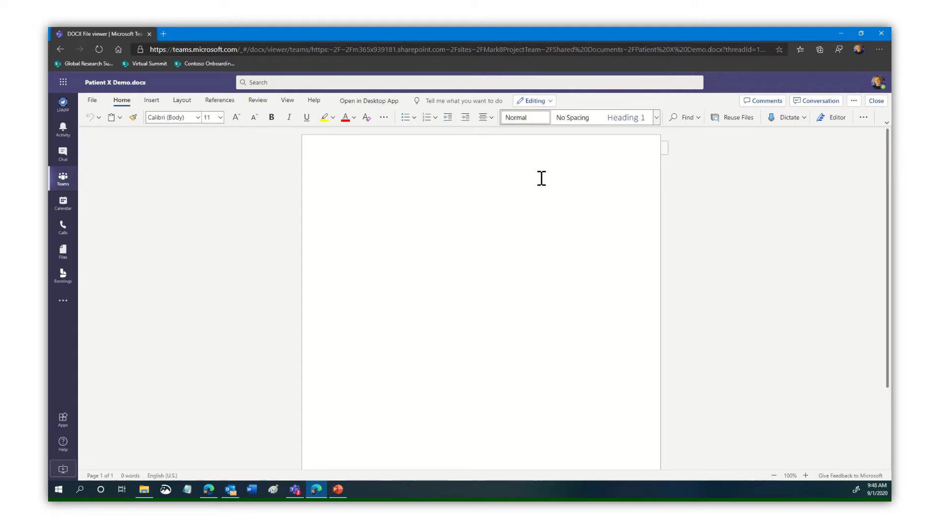
Enter the heading "Patient X Observation" in the blank document and apply the Title style to it.
{"action": "type", "text": "Patient X D"}
{"action": "type", "text": "bservation"}
{"action": "left_click", "coordinate": [656, 118]}
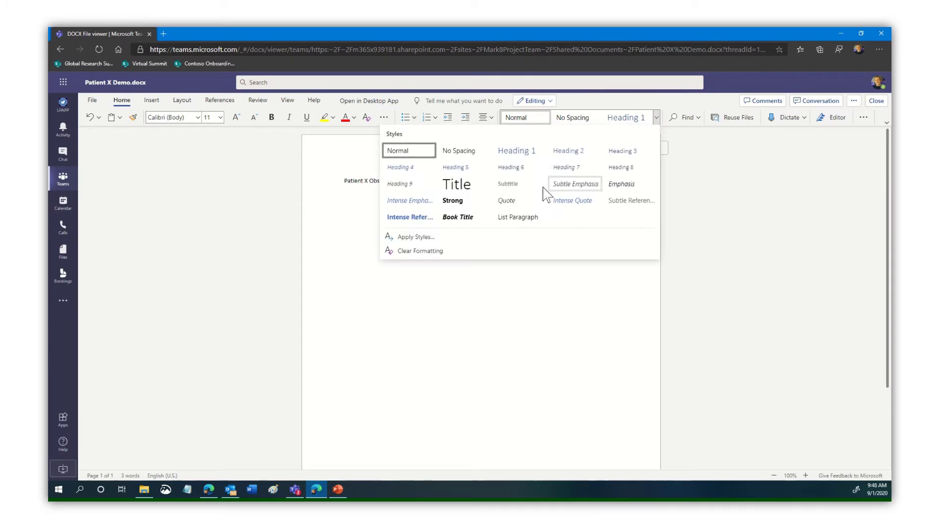
{"action": "left_click", "coordinate": [468, 191]}
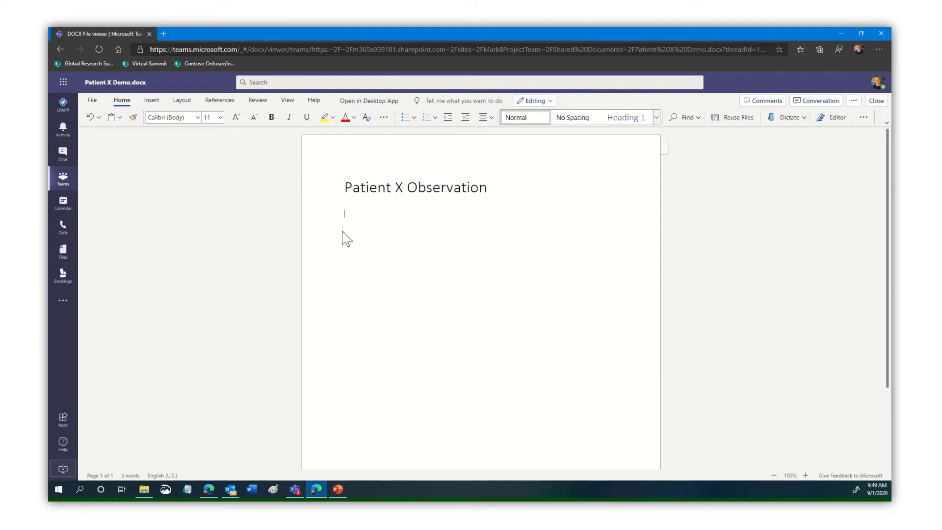
Find the Transcribe command and upload the audio file Recording (2).m4a for transcription.
{"action": "left_click", "coordinate": [460, 101]}
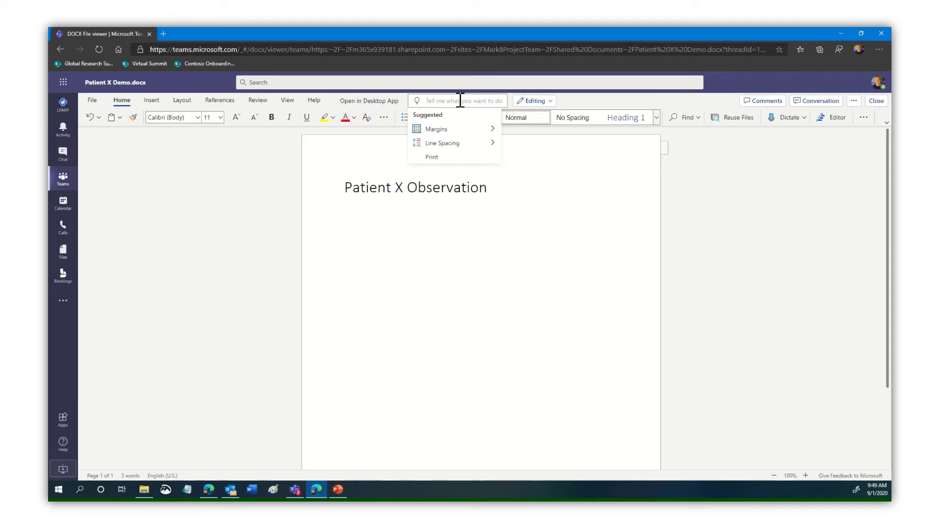
{"action": "type", "text": "transc"}
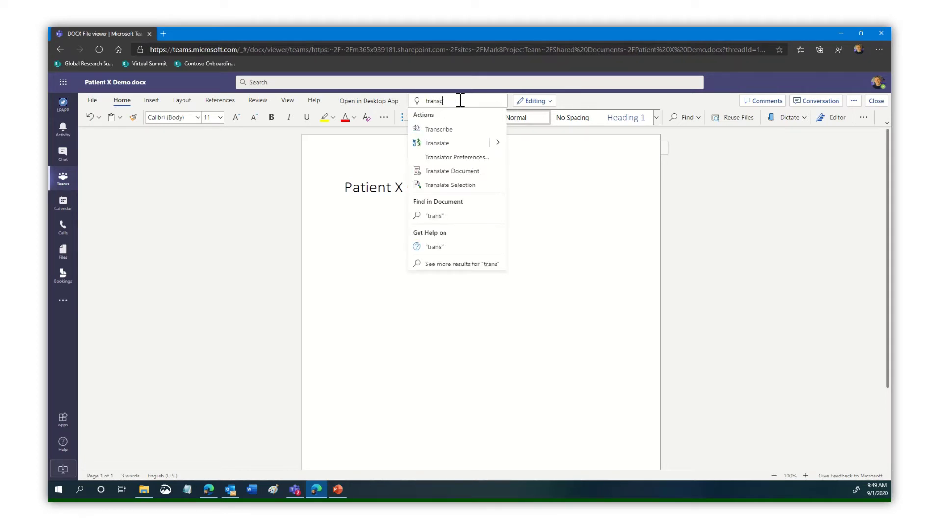
{"action": "type", "text": "ribe"}
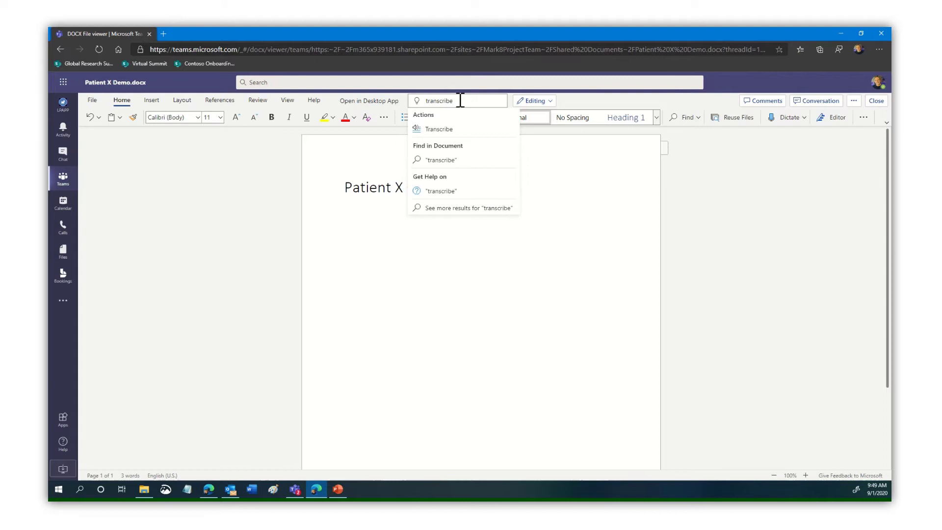
{"action": "left_click", "coordinate": [455, 130]}
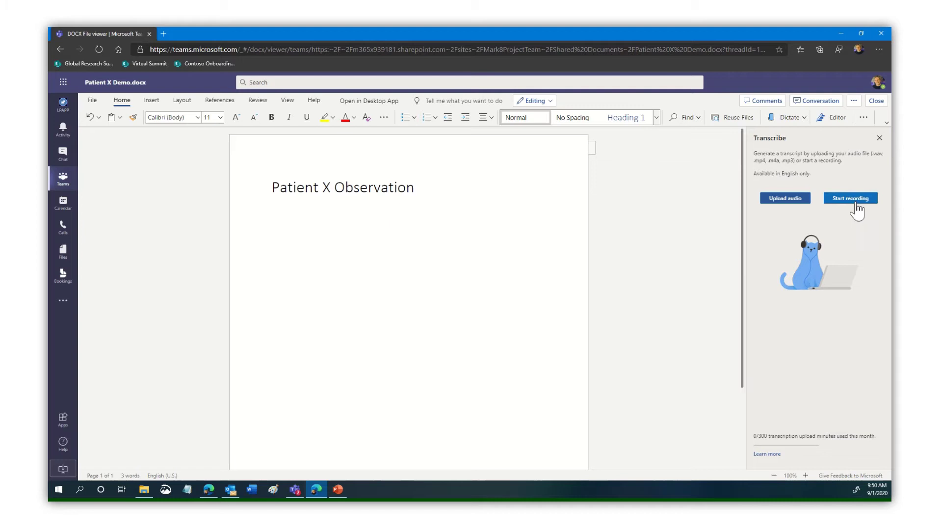
{"action": "left_click", "coordinate": [782, 201]}
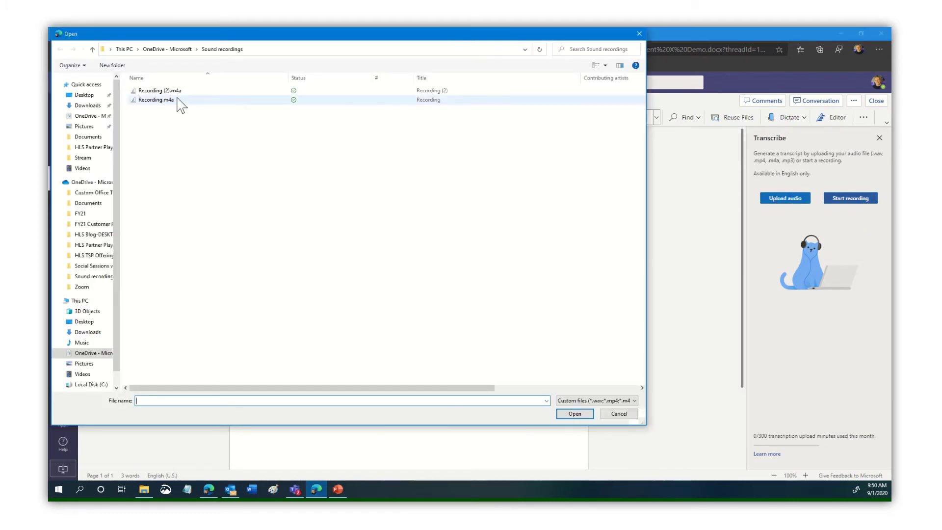
{"action": "left_click", "coordinate": [157, 91]}
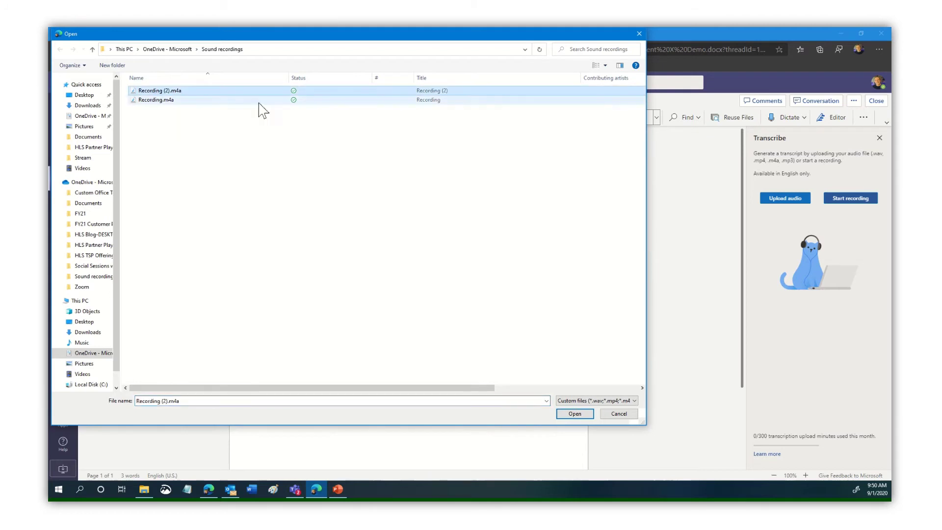
{"action": "left_click", "coordinate": [573, 415]}
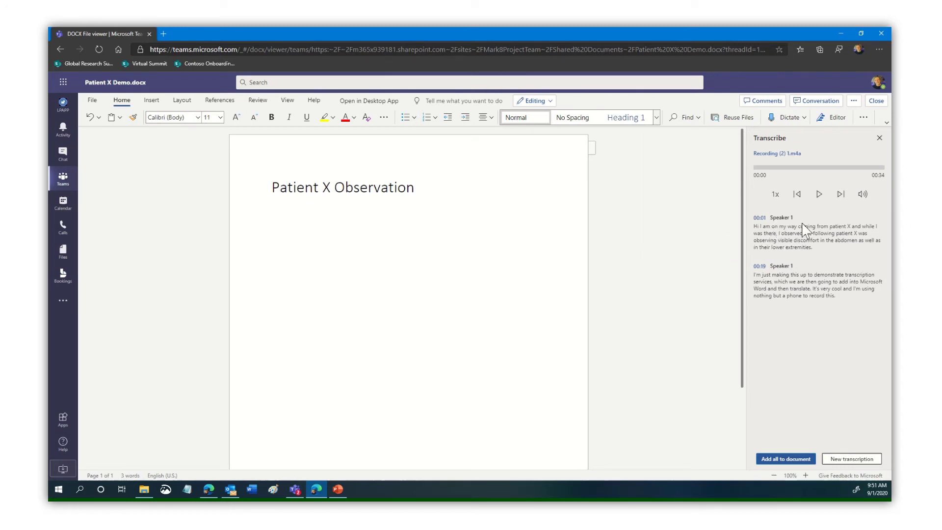
Add the whole transcript with its audio file link below the title and close the document.
{"action": "mouse_move", "coordinate": [832, 253]}
{"action": "mouse_move", "coordinate": [817, 240]}
{"action": "left_click", "coordinate": [787, 462]}
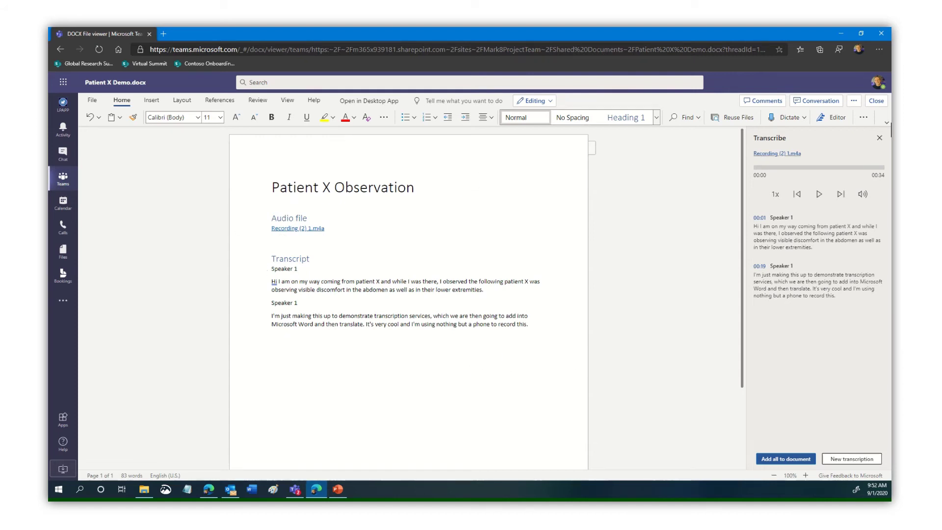
{"action": "left_click", "coordinate": [878, 102]}
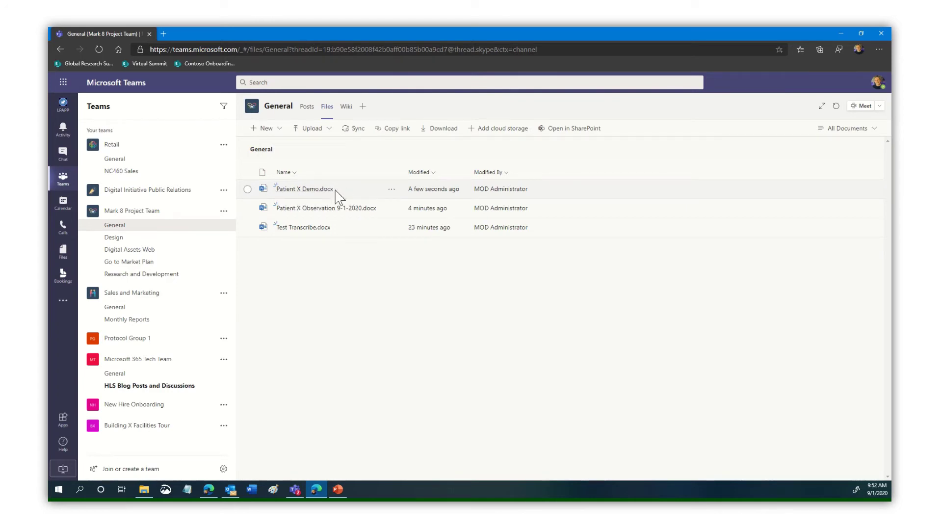
Reopen Patient X Demo.docx and start translating the whole document.
{"action": "left_click", "coordinate": [307, 189]}
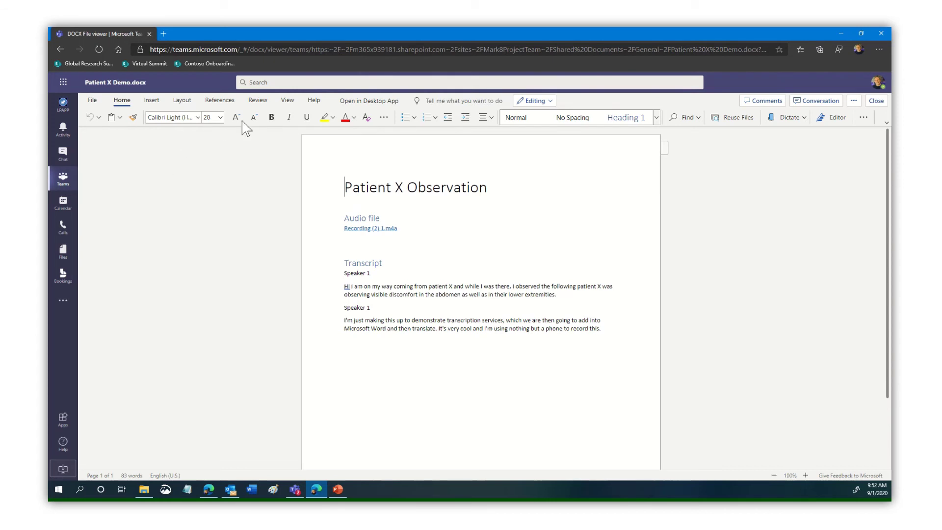
{"action": "left_click", "coordinate": [255, 103]}
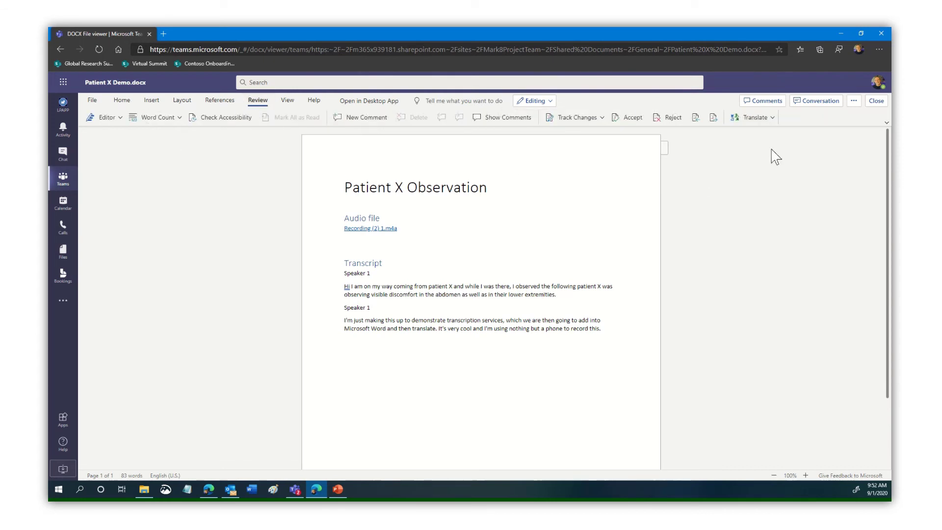
{"action": "left_click", "coordinate": [773, 119]}
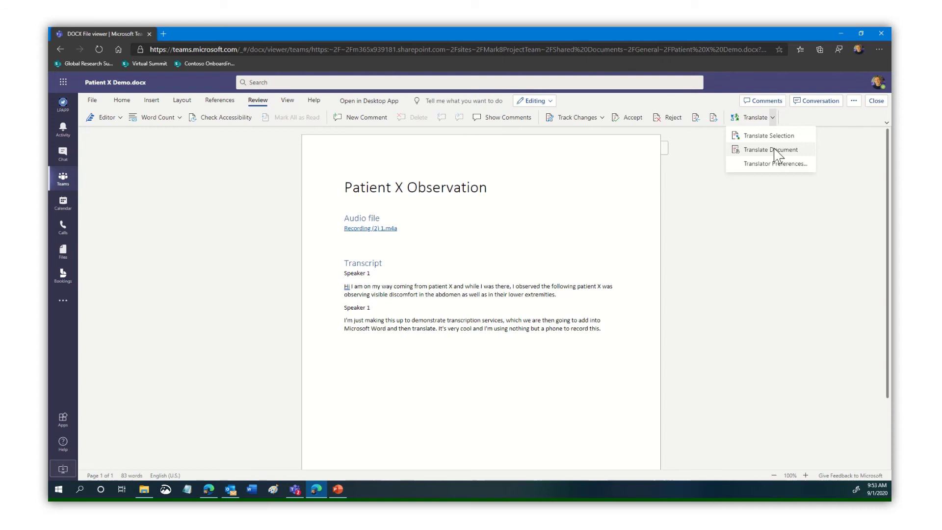
{"action": "left_click", "coordinate": [775, 149]}
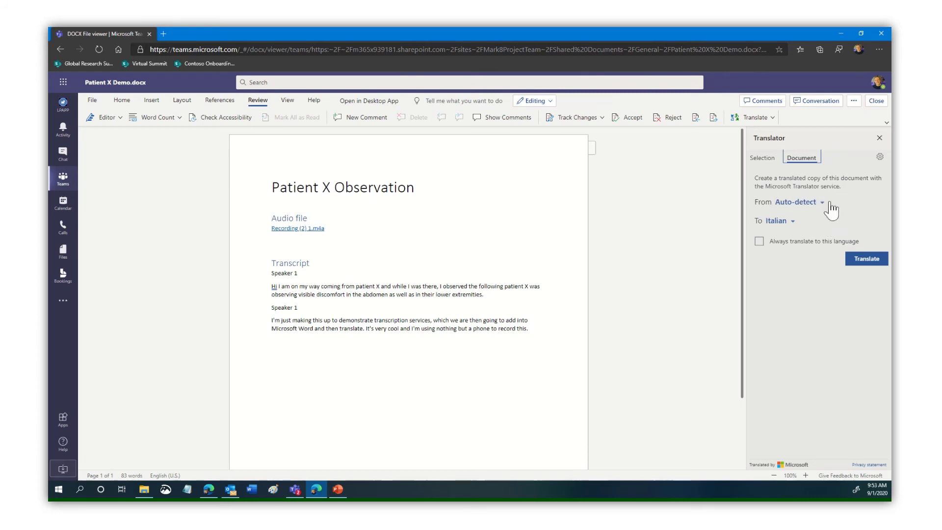
Set the translation's target language to Spanish.
{"action": "left_click", "coordinate": [793, 225]}
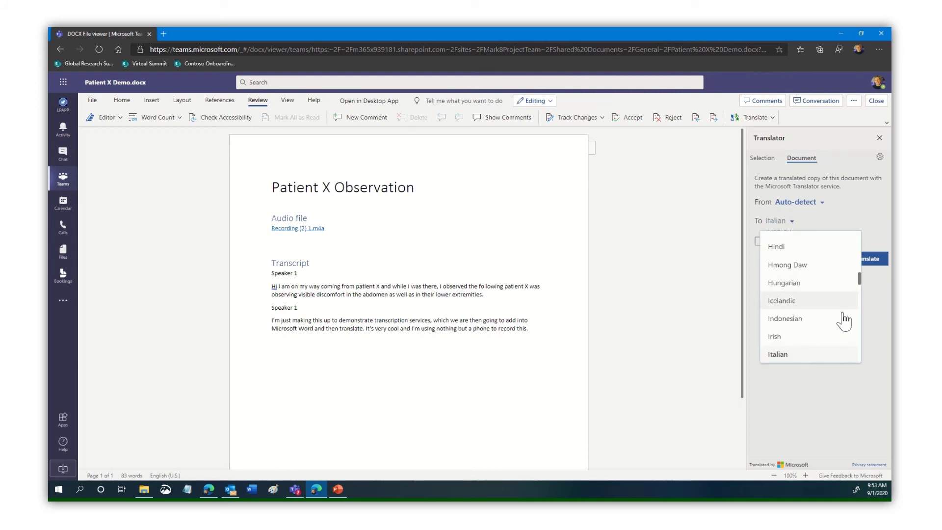
{"action": "scroll", "coordinate": [842, 319], "scroll_direction": "down", "scroll_amount": 6}
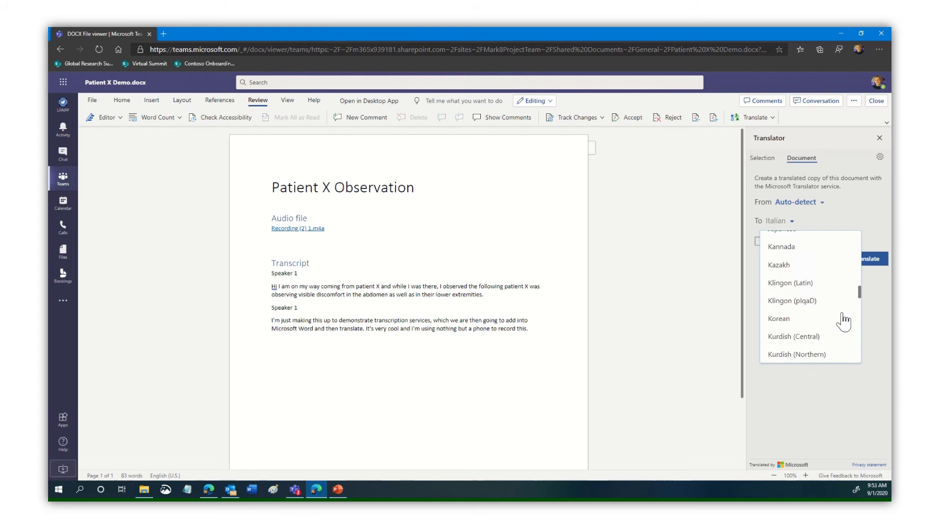
{"action": "scroll", "coordinate": [840, 317], "scroll_direction": "down", "scroll_amount": 6}
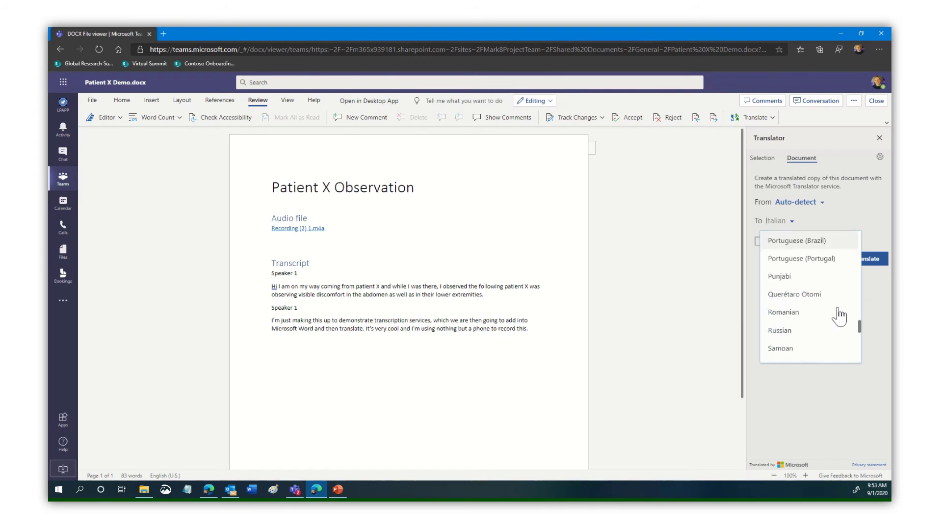
{"action": "scroll", "coordinate": [787, 314], "scroll_direction": "down", "scroll_amount": 1}
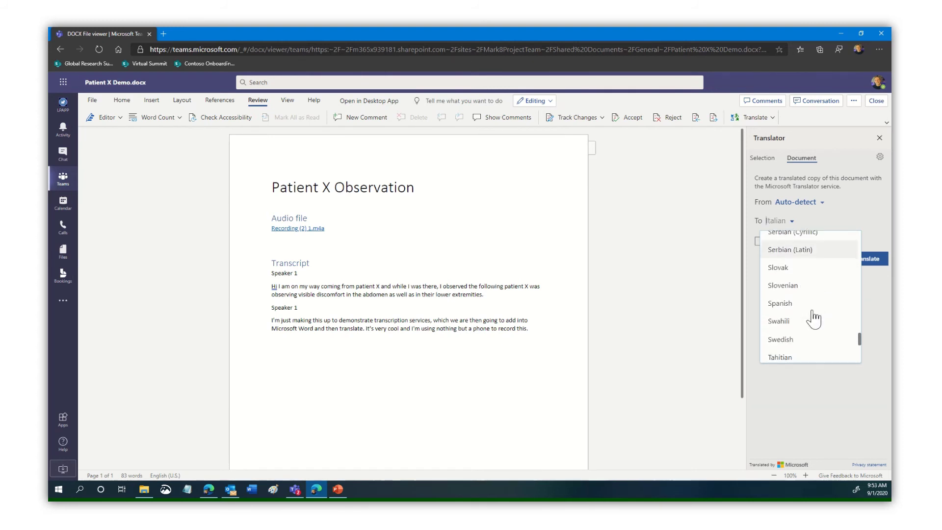
{"action": "left_click", "coordinate": [785, 304]}
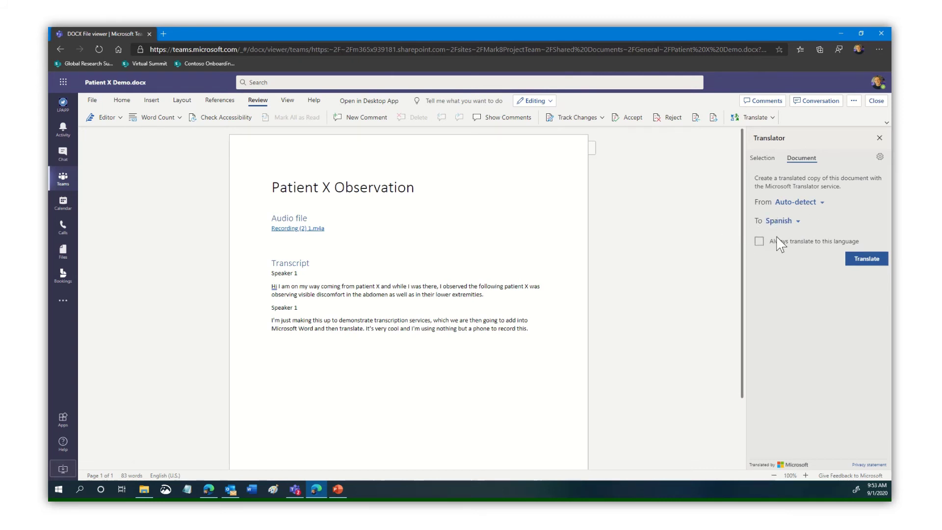
Set the target language to Hmong Daw and create the translated copy of the document.
{"action": "left_click", "coordinate": [801, 227]}
{"action": "scroll", "coordinate": [803, 236], "scroll_direction": "up", "scroll_amount": 2}
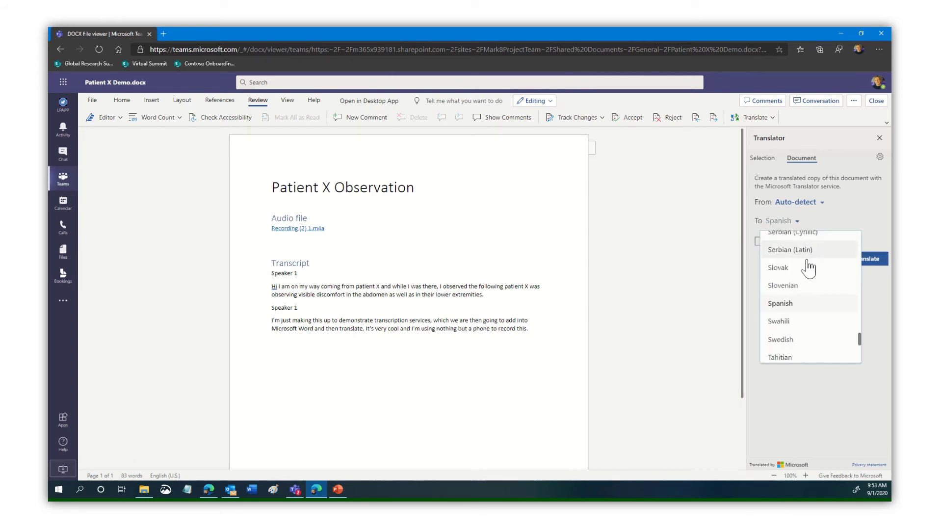
{"action": "scroll", "coordinate": [805, 275], "scroll_direction": "up", "scroll_amount": 5}
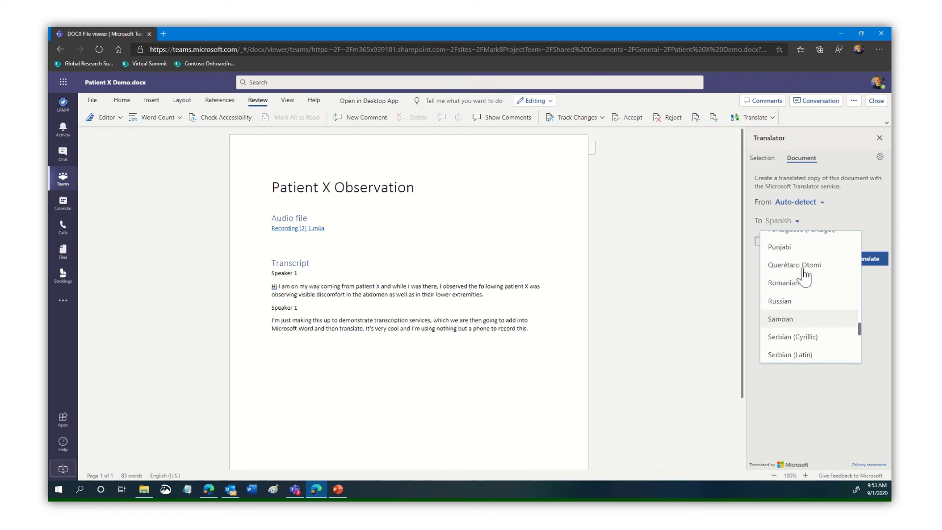
{"action": "scroll", "coordinate": [829, 275], "scroll_direction": "up", "scroll_amount": 8}
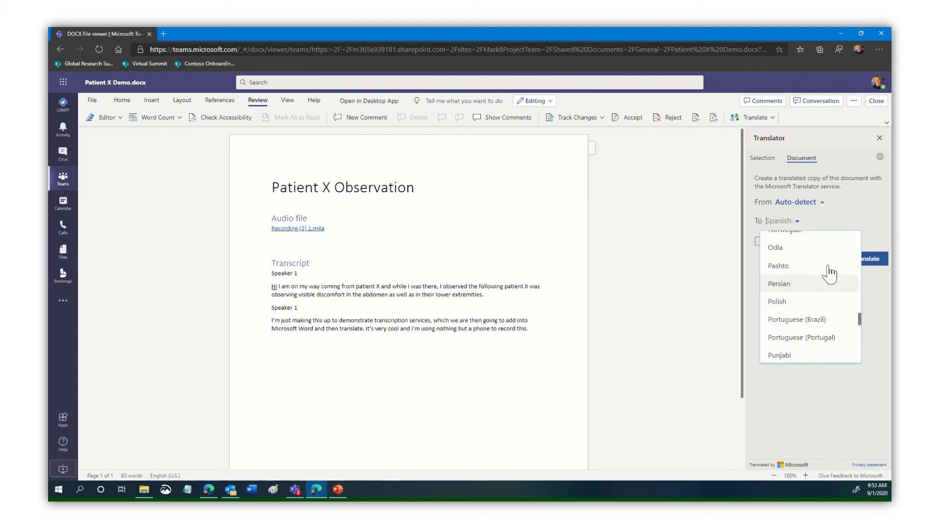
{"action": "scroll", "coordinate": [829, 274], "scroll_direction": "up", "scroll_amount": 5}
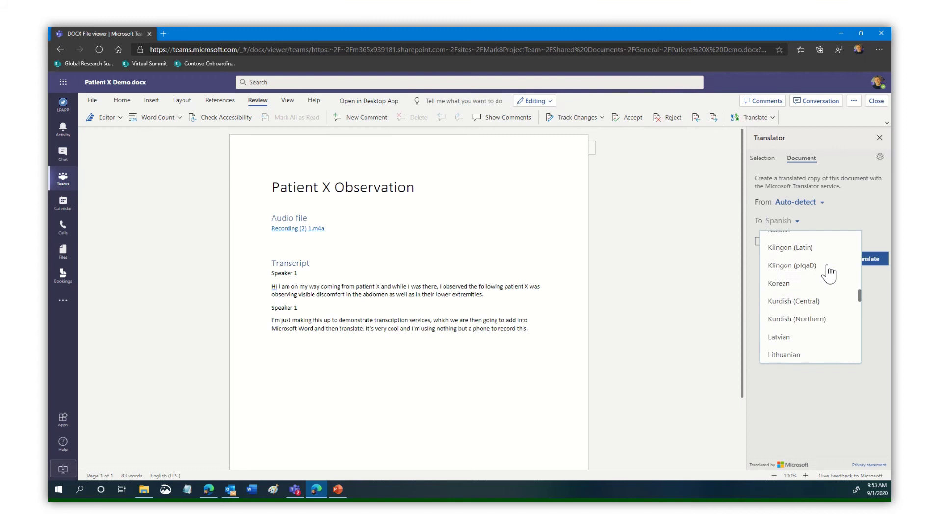
{"action": "scroll", "coordinate": [830, 274], "scroll_direction": "up", "scroll_amount": 1}
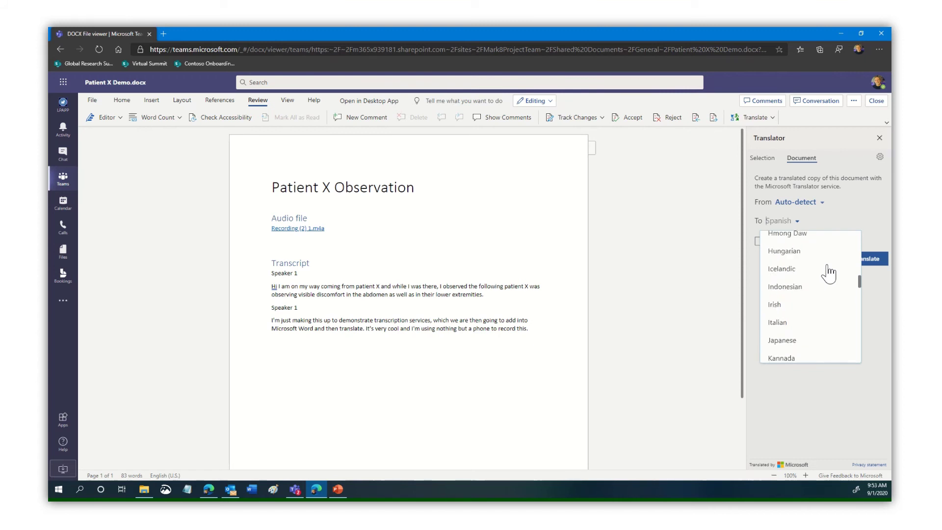
{"action": "scroll", "coordinate": [831, 274], "scroll_direction": "up", "scroll_amount": 1}
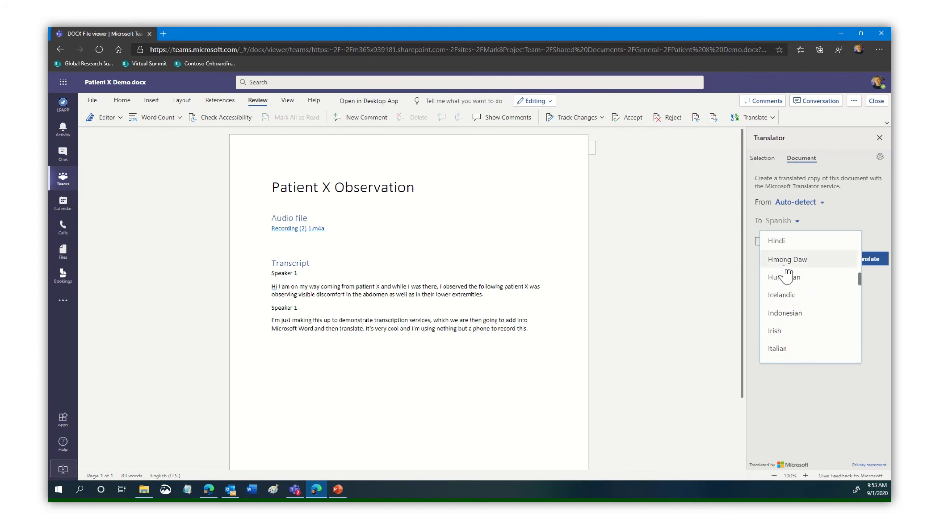
{"action": "left_click", "coordinate": [788, 265]}
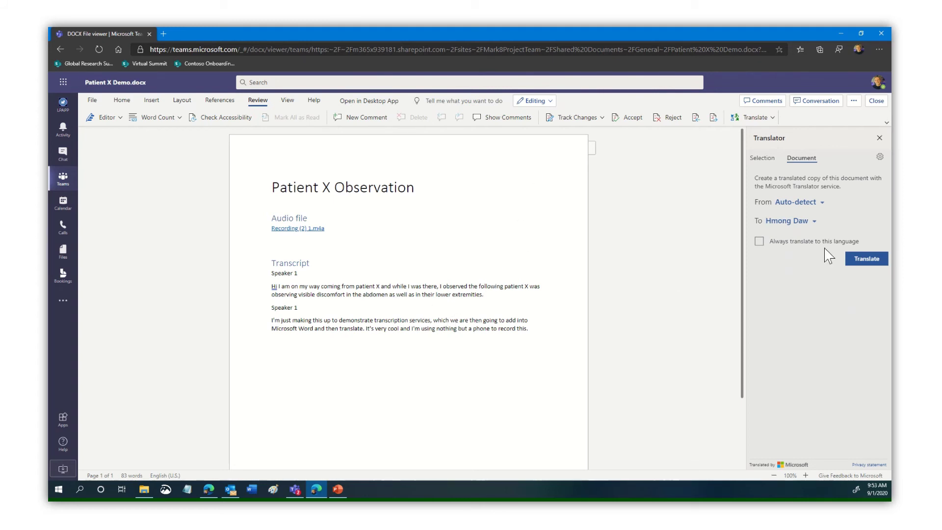
{"action": "left_click", "coordinate": [867, 259]}
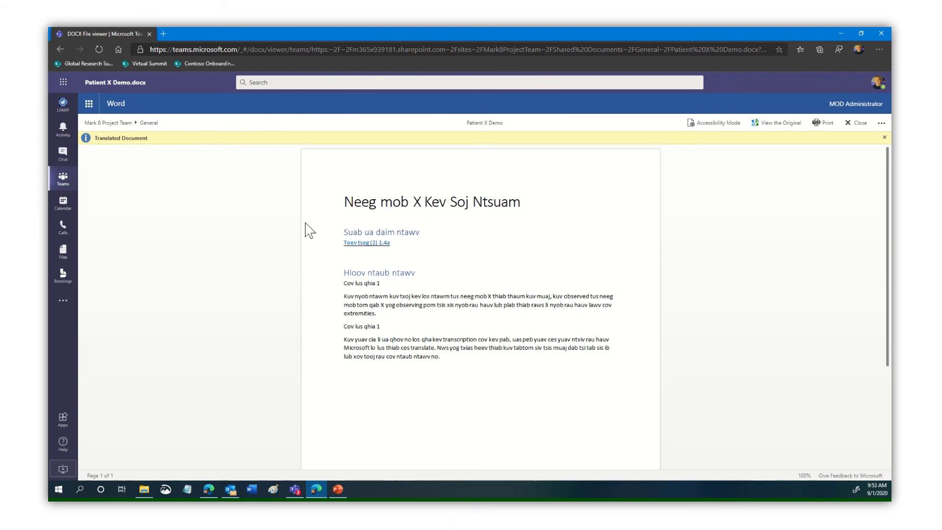
Dismiss the translated-document notice and look through the additional options for the translated copy.
{"action": "left_click", "coordinate": [885, 138]}
{"action": "left_click", "coordinate": [882, 123]}
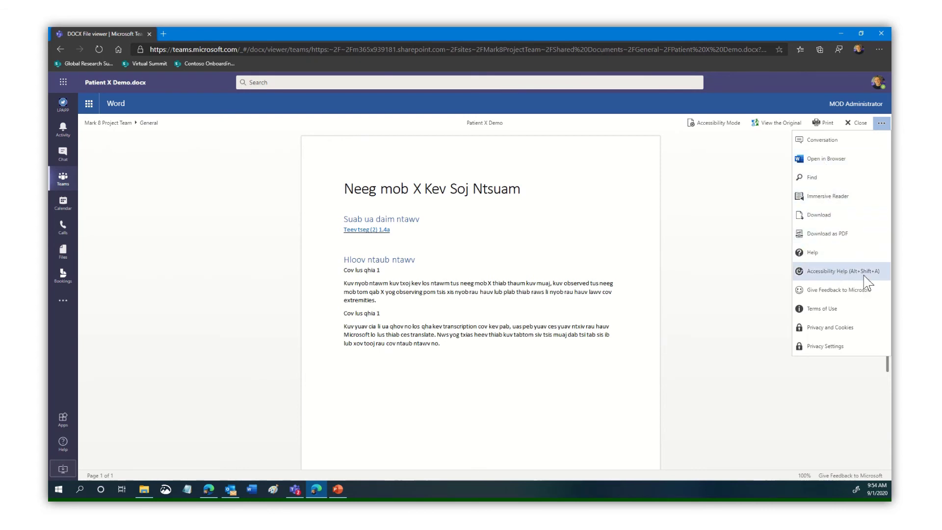
{"action": "left_click", "coordinate": [683, 189]}
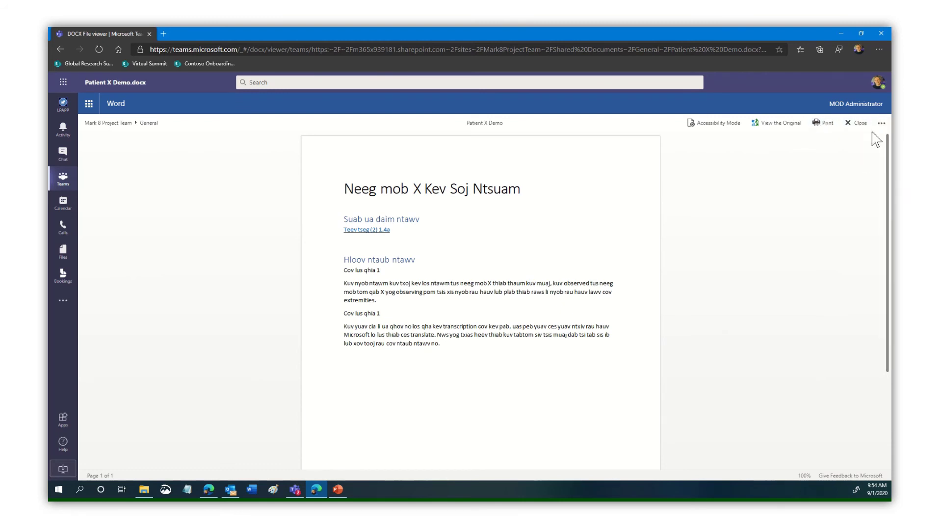
Download the Hmong Daw translated copy of the document and dismiss the download notification.
{"action": "left_click", "coordinate": [882, 123]}
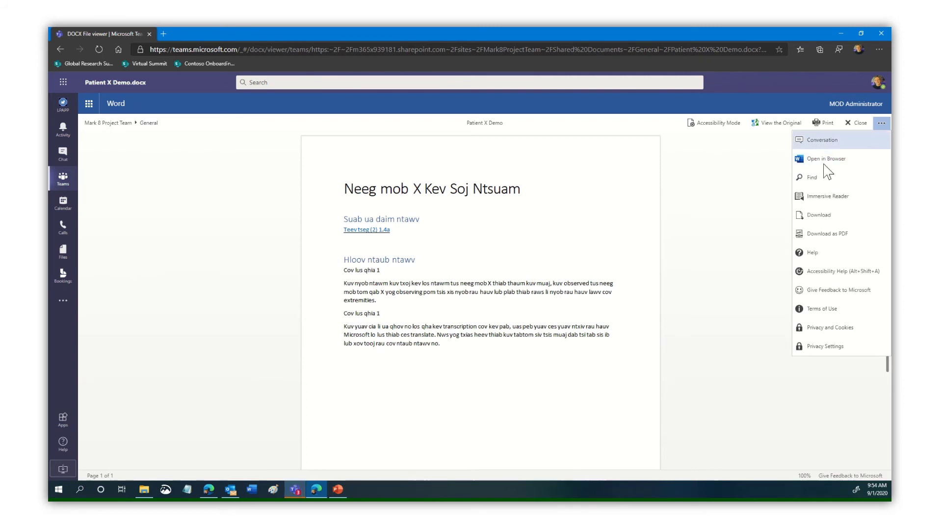
{"action": "left_click", "coordinate": [820, 216]}
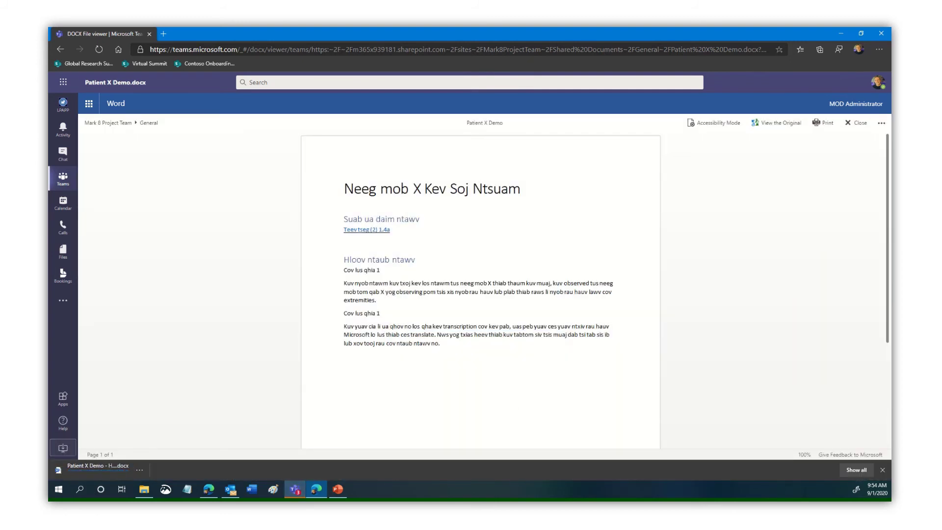
{"action": "left_click", "coordinate": [882, 470]}
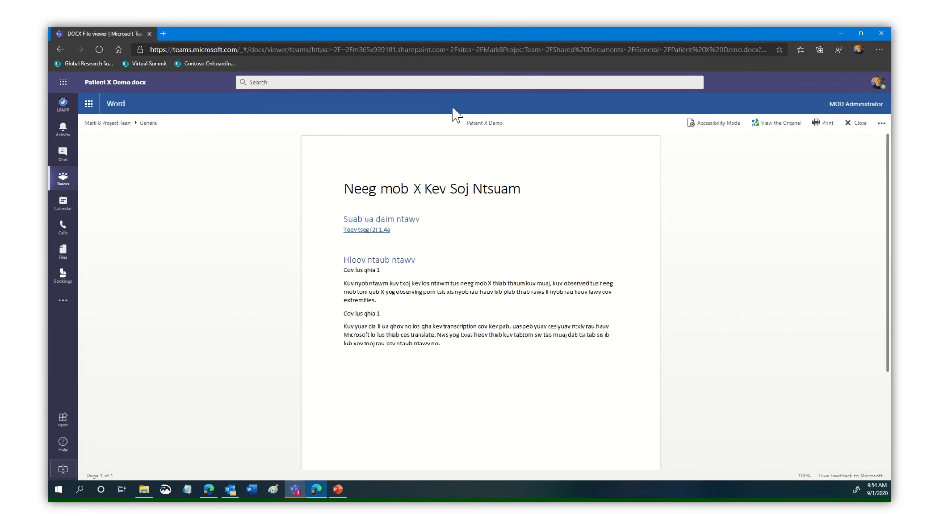
Return to the General channel's files and upload Patient X Demo - Hmong Daw.docx from the Downloads folder.
{"action": "left_click", "coordinate": [60, 48]}
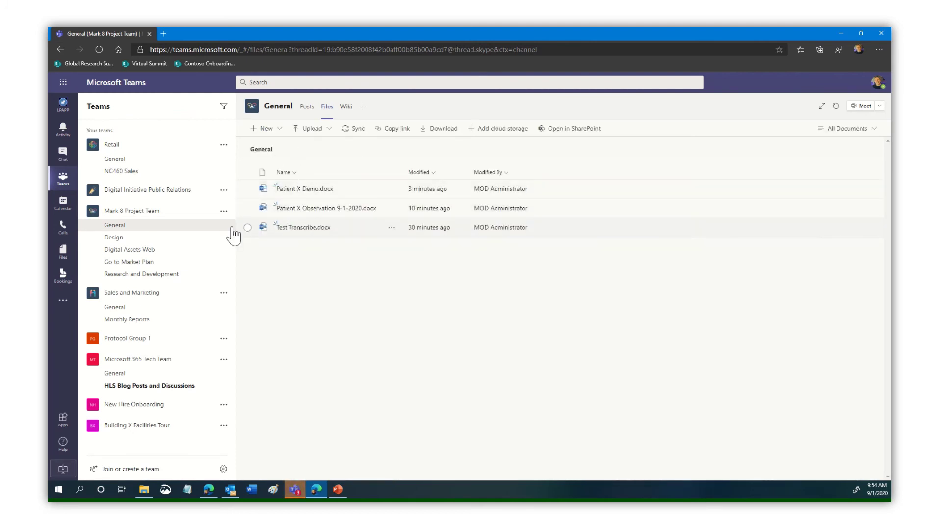
{"action": "left_click", "coordinate": [327, 131]}
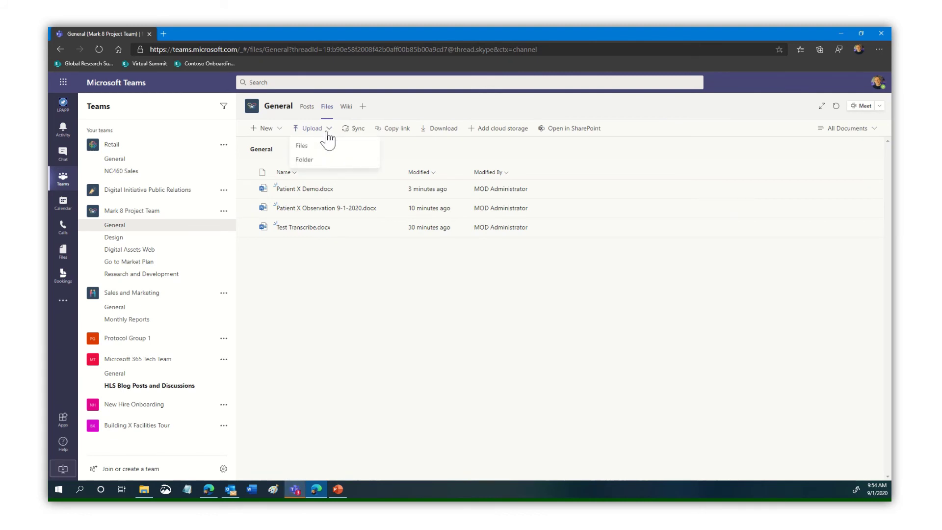
{"action": "left_click", "coordinate": [305, 146]}
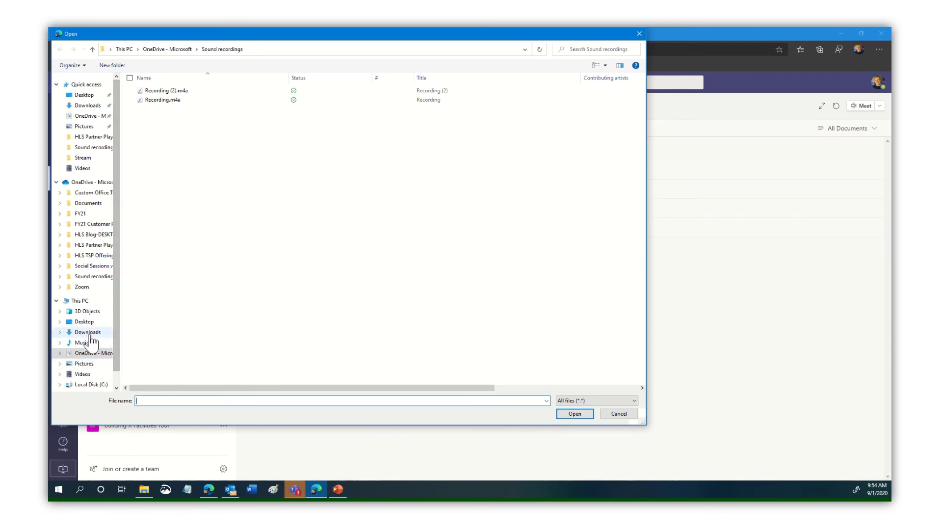
{"action": "left_click", "coordinate": [90, 333]}
{"action": "double_click", "coordinate": [193, 107]}
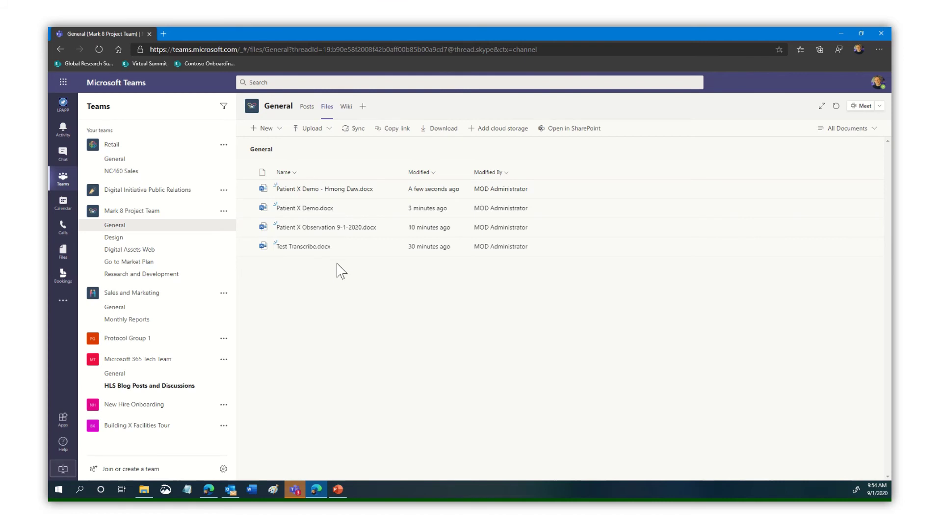
Open Patient X Demo - Hmong Daw.docx from the channel files to check the translation, then close it.
{"action": "left_click", "coordinate": [300, 196]}
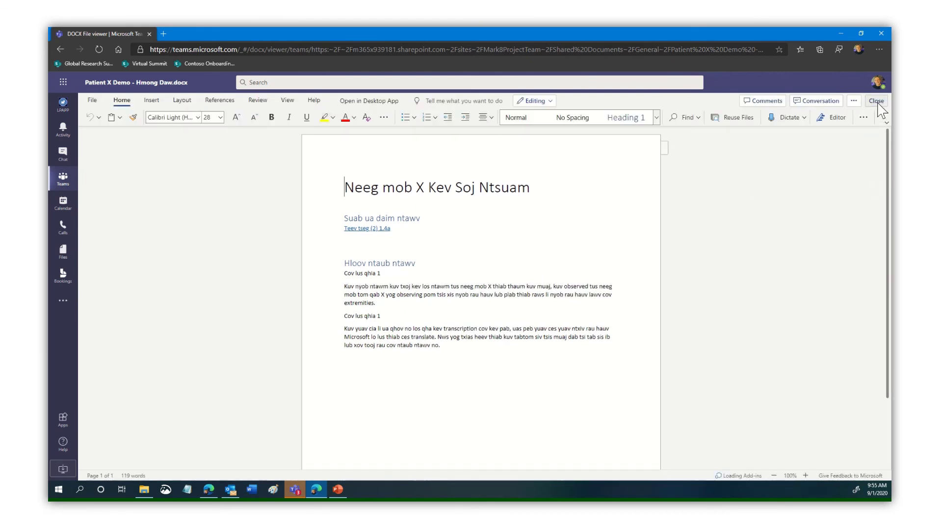
{"action": "left_click", "coordinate": [877, 103]}
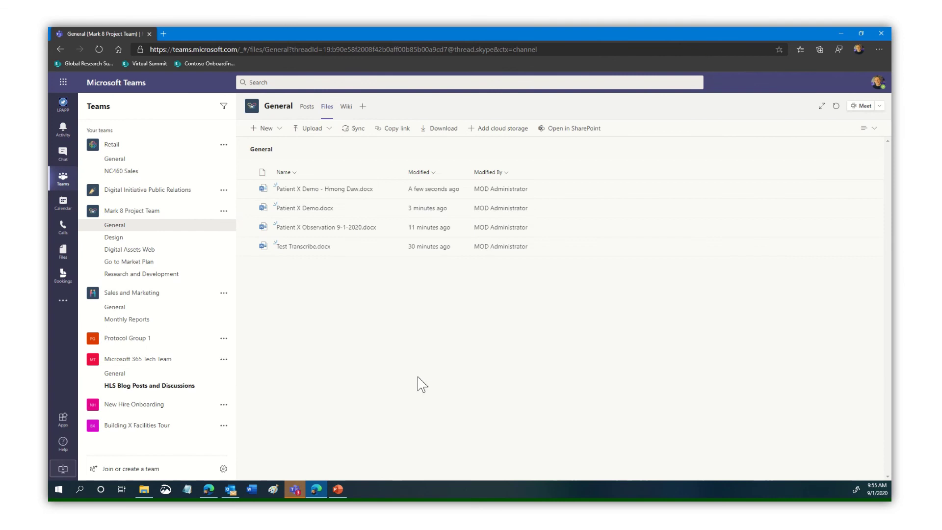